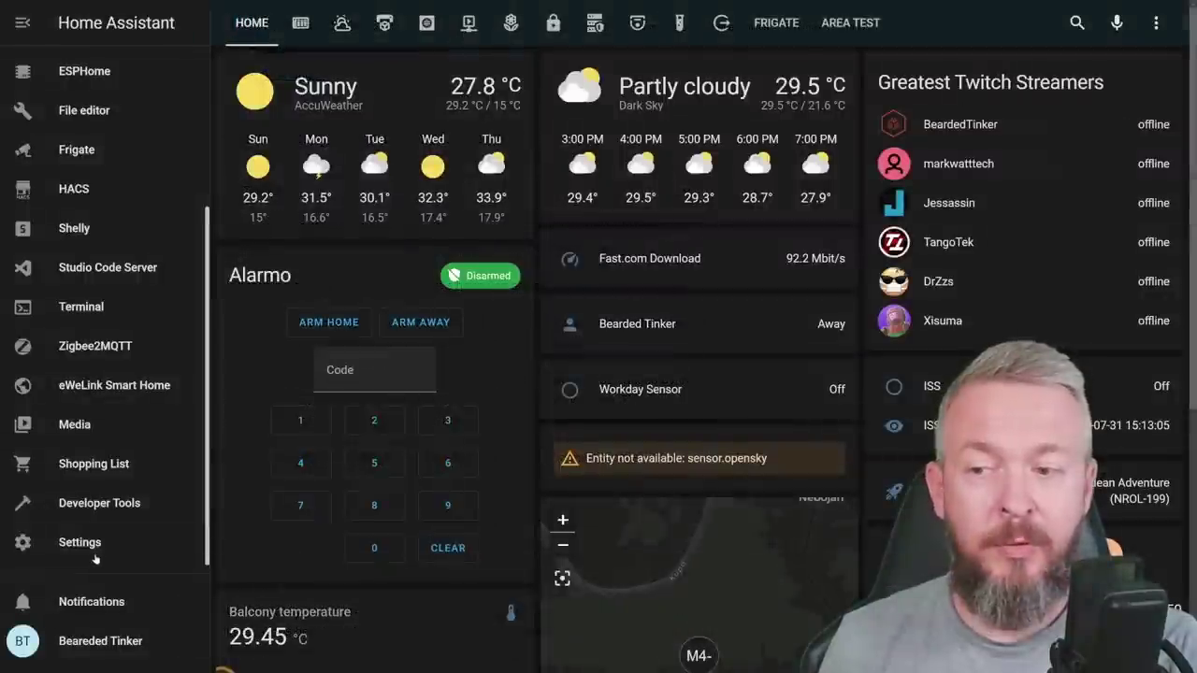
Open the Repairs page in the System settings
{"action": "left_click", "coordinate": [94, 558]}
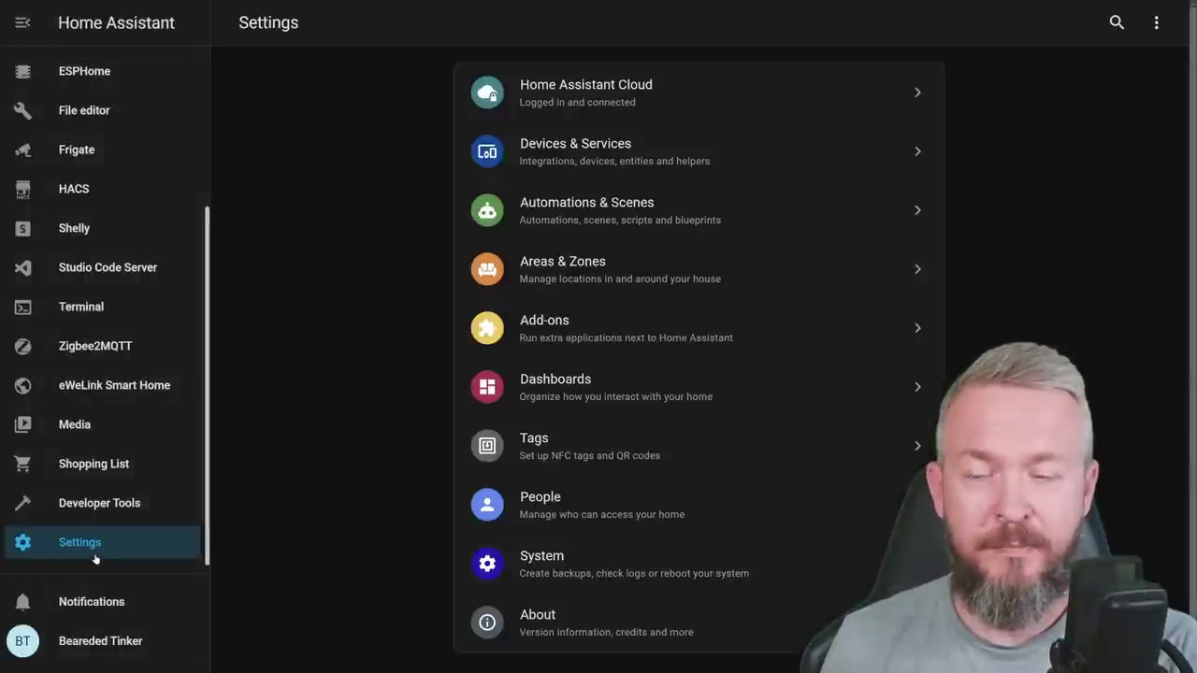
{"action": "left_click", "coordinate": [603, 578]}
{"action": "left_click", "coordinate": [565, 194]}
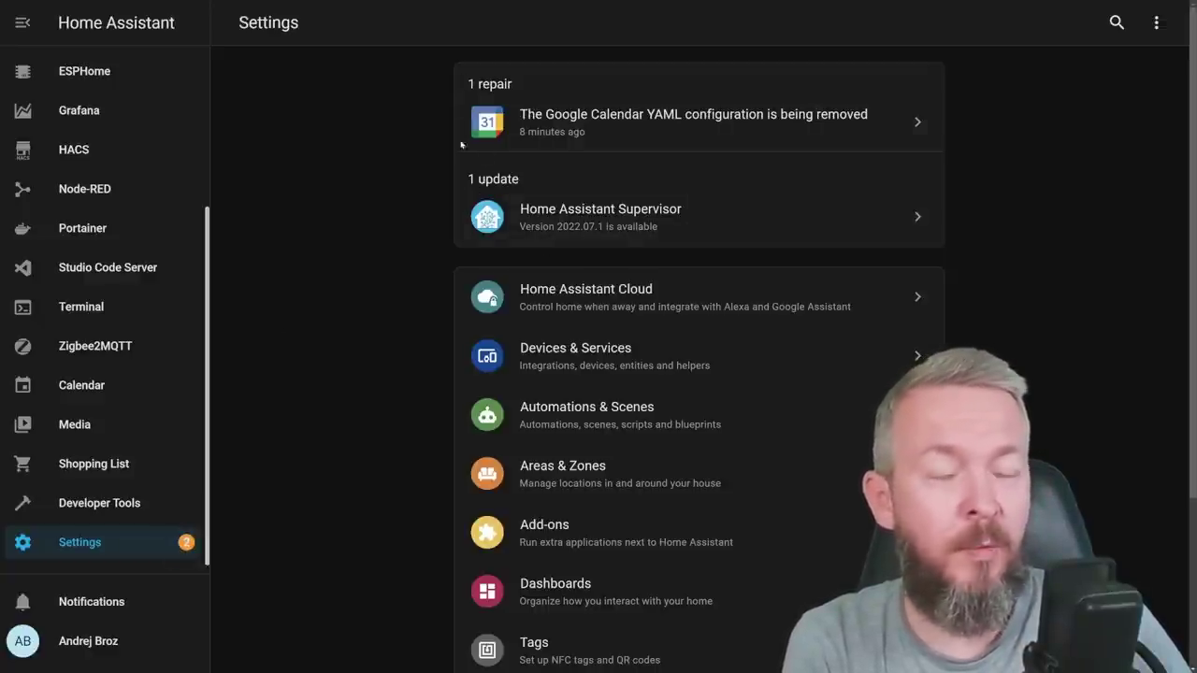
Open the Repairs page in the System settings and read the details of the Google Calendar YAML configuration repair
{"action": "scroll", "coordinate": [598, 397], "scroll_direction": "down", "scroll_amount": 5}
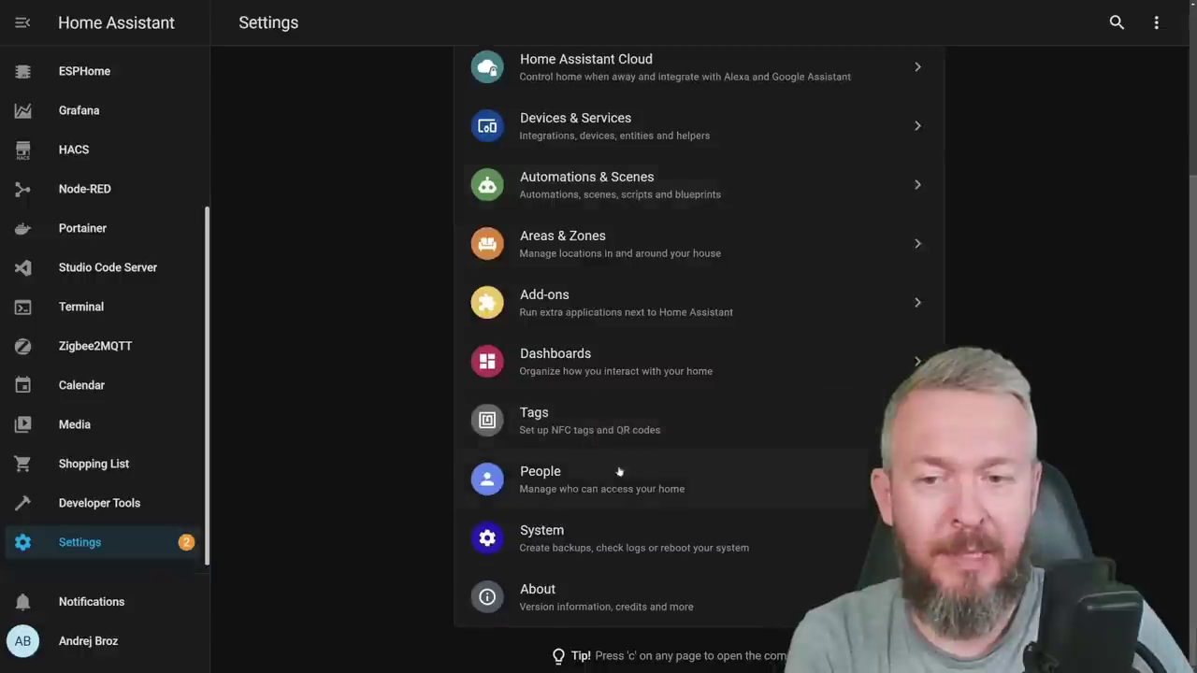
{"action": "left_click", "coordinate": [609, 529]}
{"action": "left_click", "coordinate": [608, 210]}
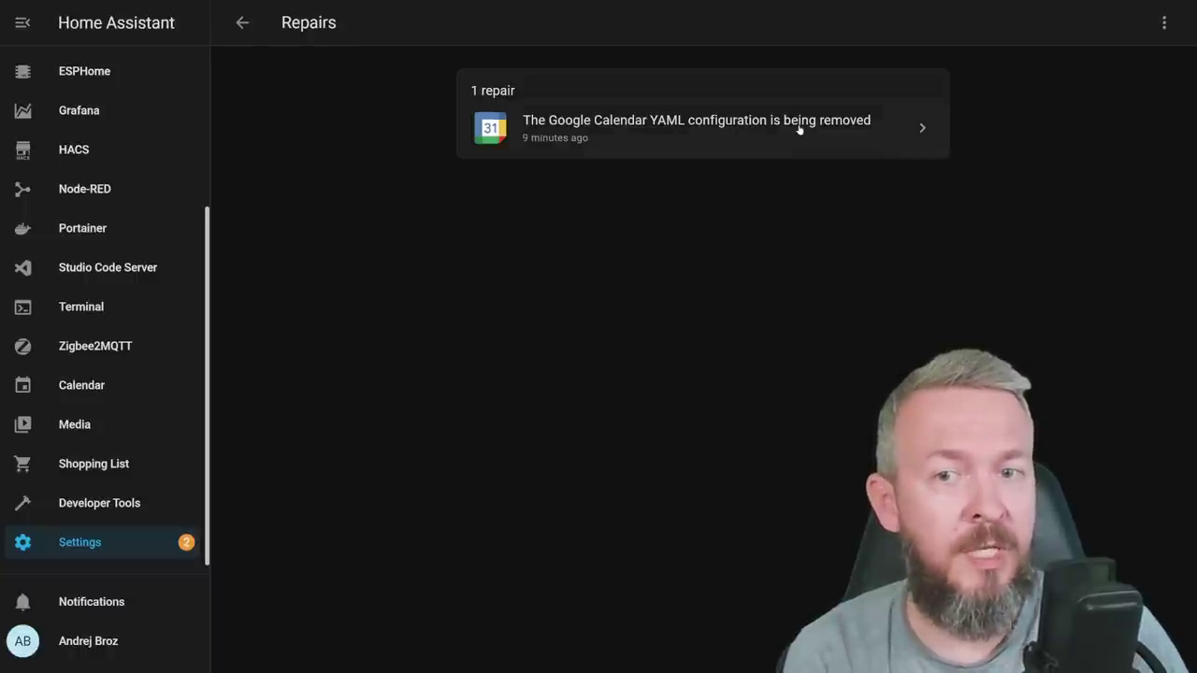
{"action": "left_click", "coordinate": [863, 125]}
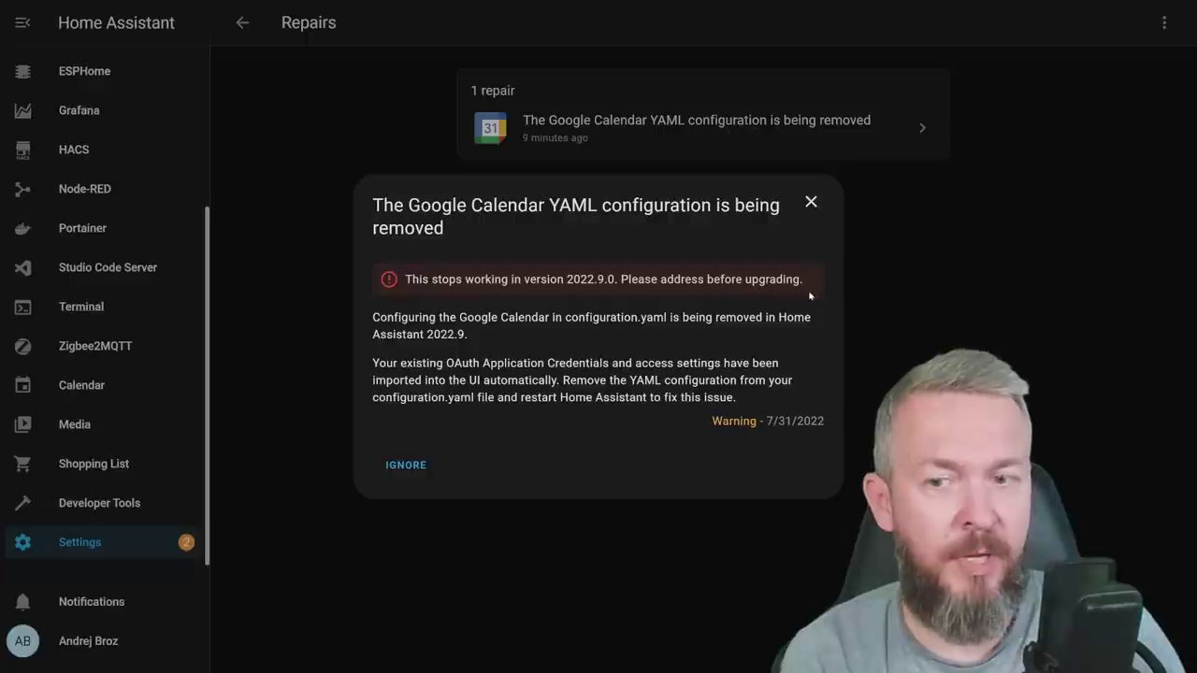
{"action": "left_click_drag", "start_coordinate": [372, 316], "coordinate": [746, 370]}
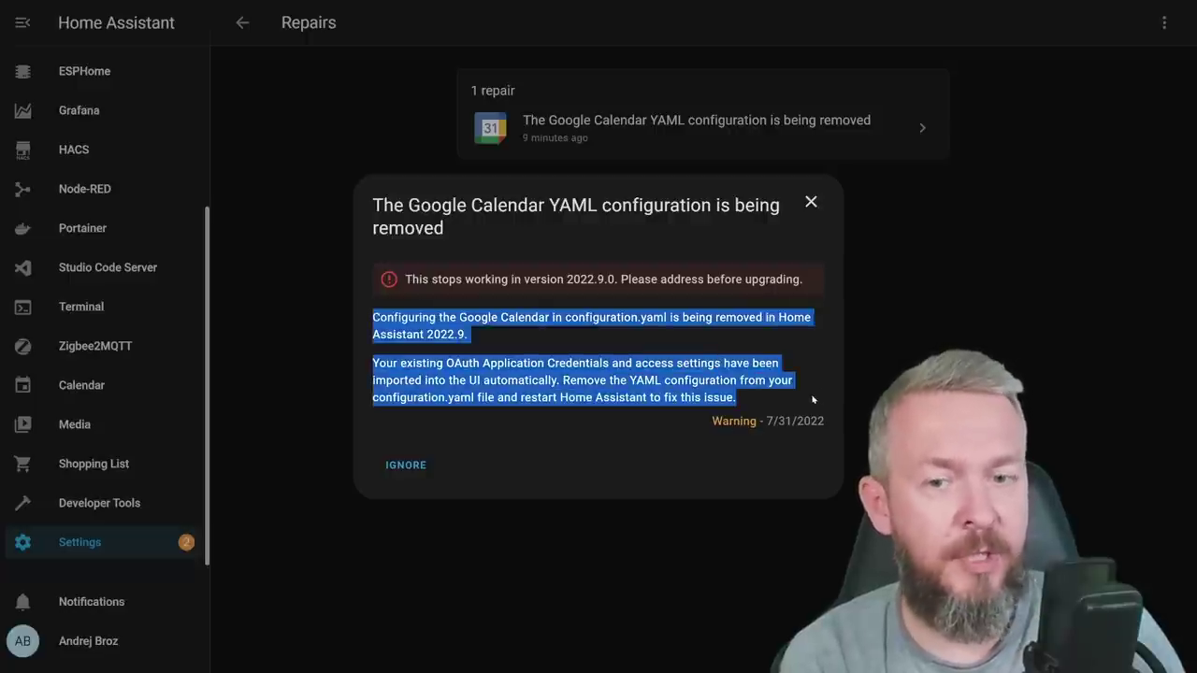
{"action": "left_click", "coordinate": [697, 415]}
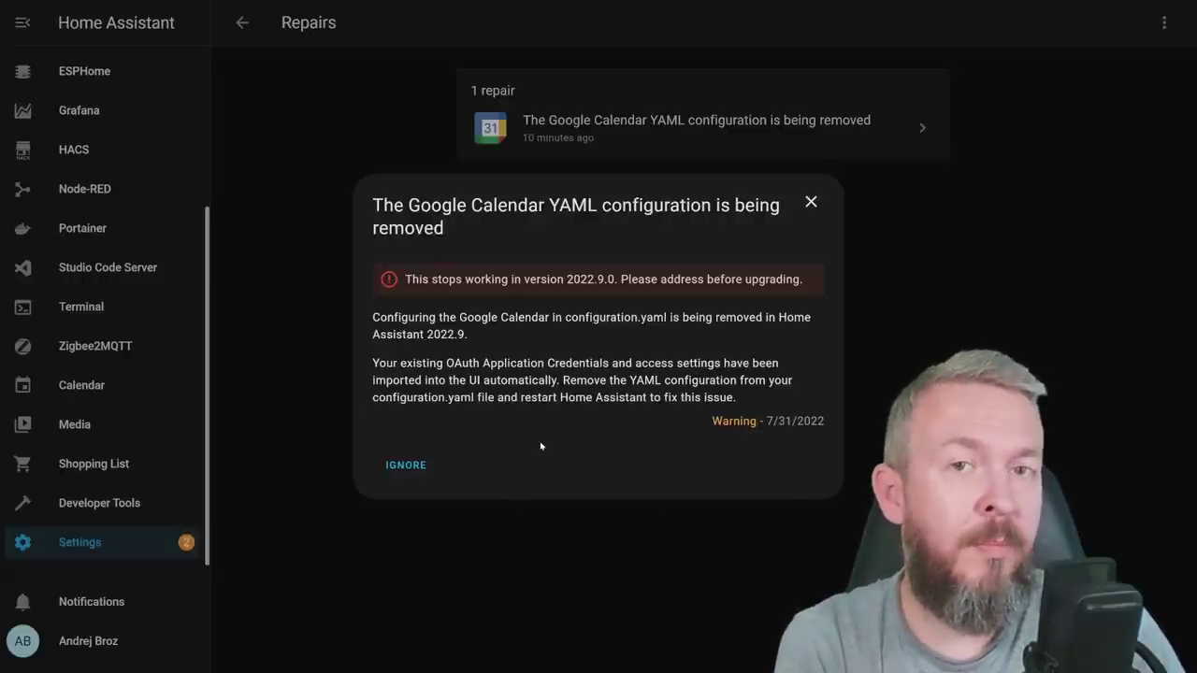
{"action": "left_click", "coordinate": [1002, 187]}
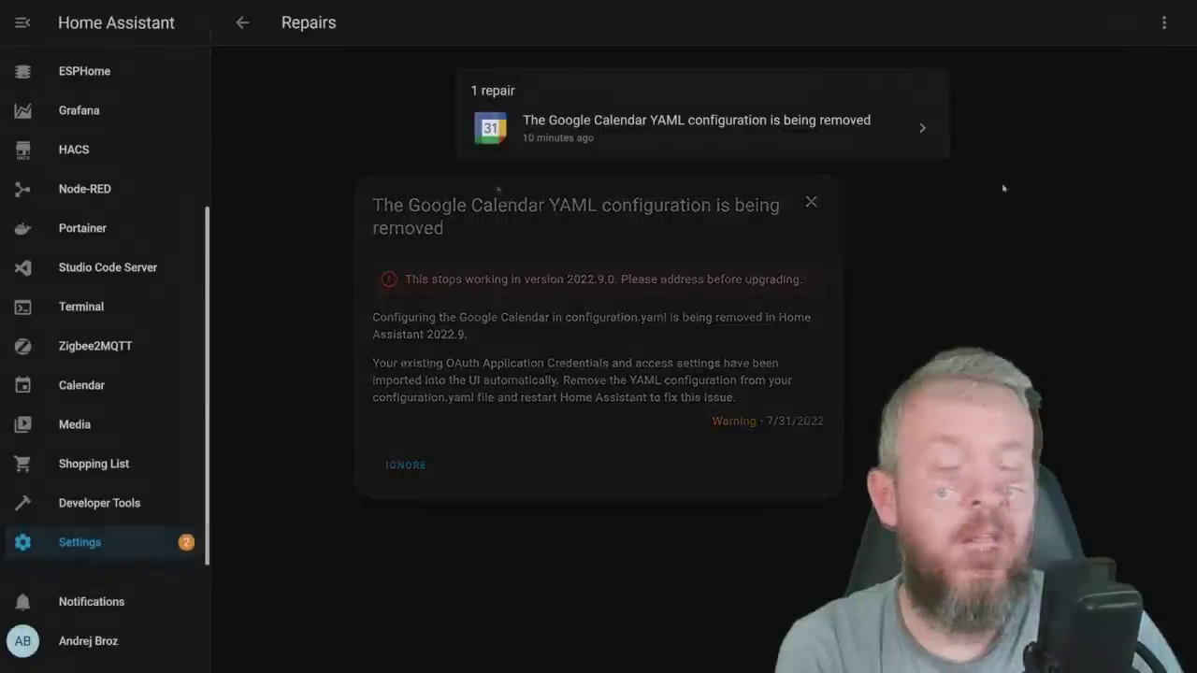
View the integration startup times from the Repairs page
{"action": "left_click", "coordinate": [1163, 21]}
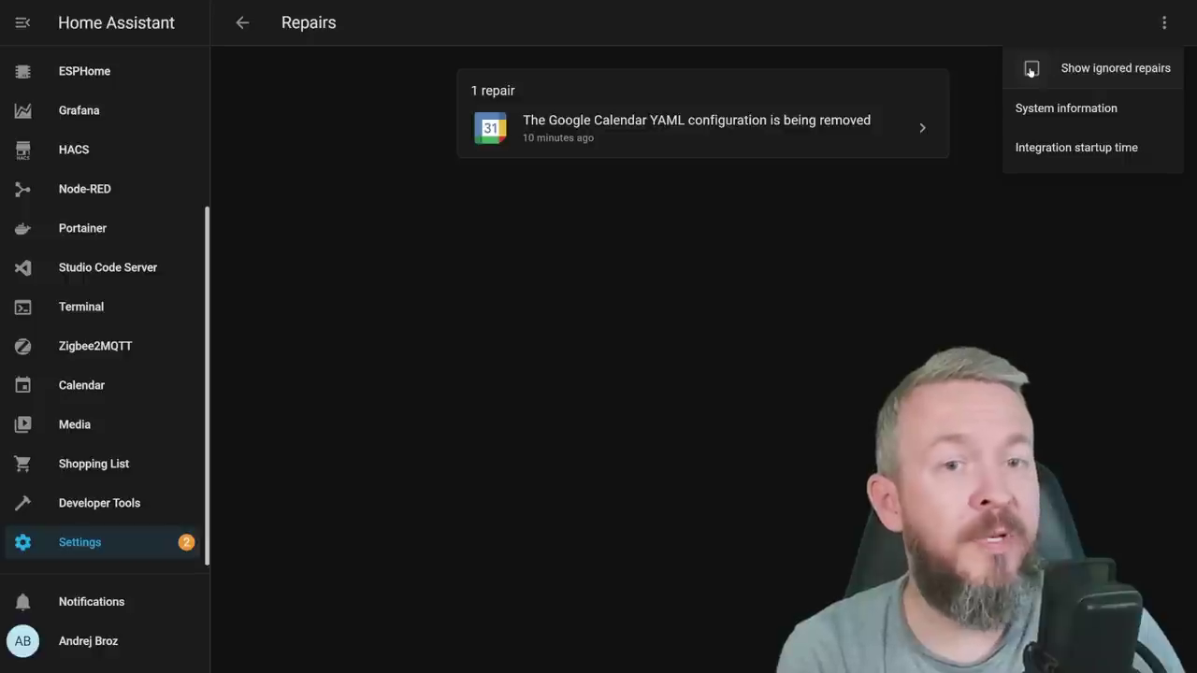
{"action": "left_click", "coordinate": [1038, 147]}
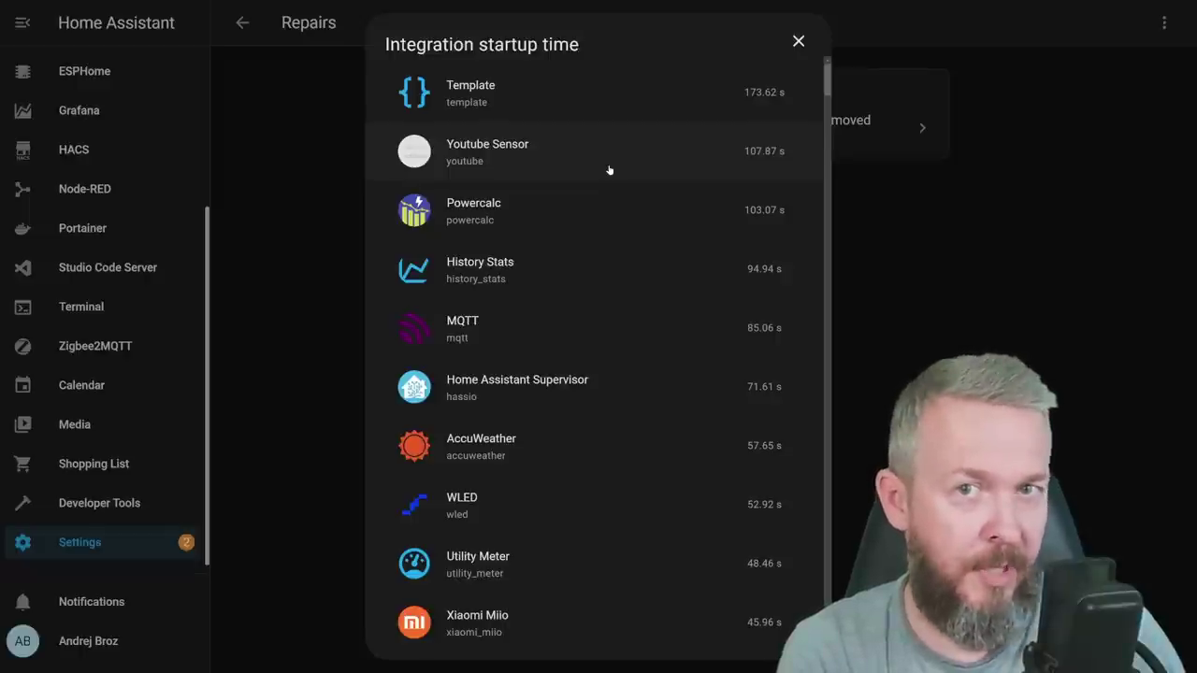
{"action": "key", "text": "Escape"}
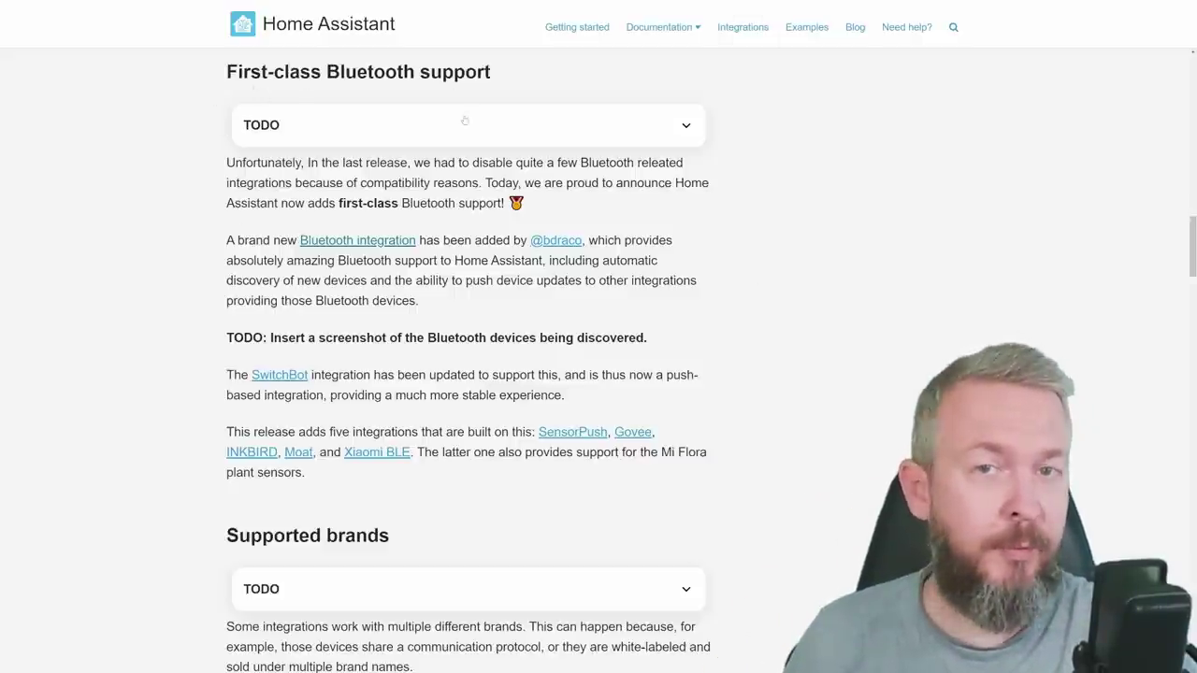
Review the release notes on Bluetooth support and the Bluetooth integration documentation's known working and unsupported adapters
{"action": "scroll", "coordinate": [463, 126], "scroll_direction": "down", "scroll_amount": 5}
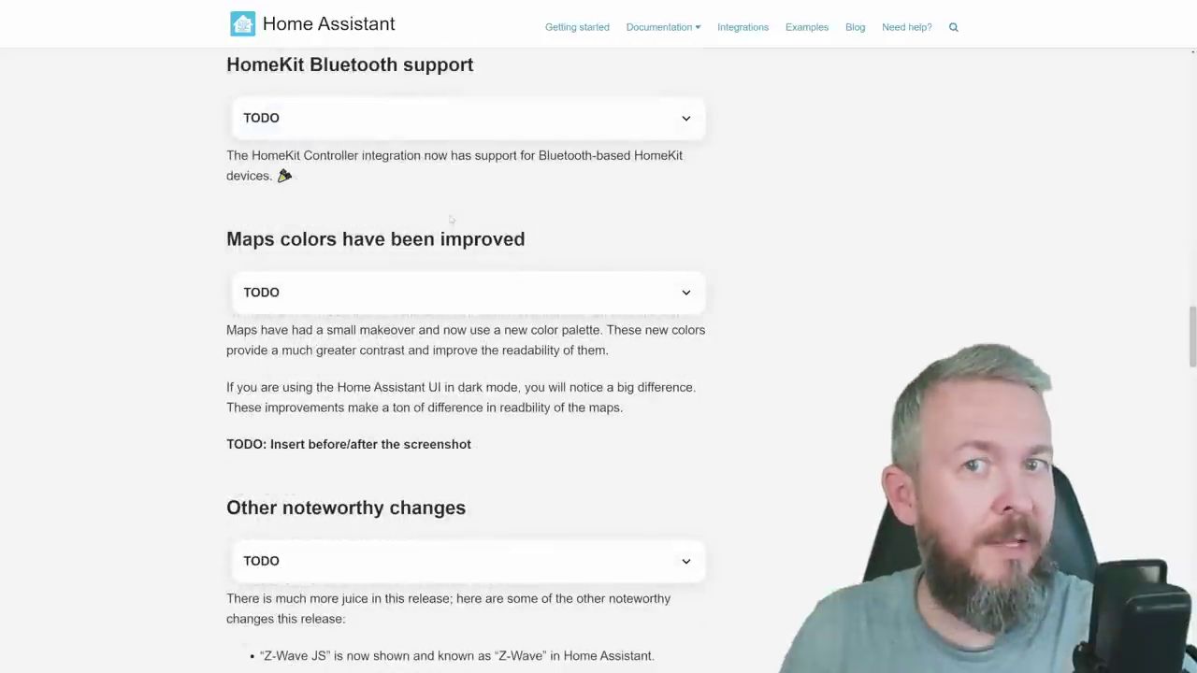
{"action": "scroll", "coordinate": [450, 219], "scroll_direction": "up", "scroll_amount": 6}
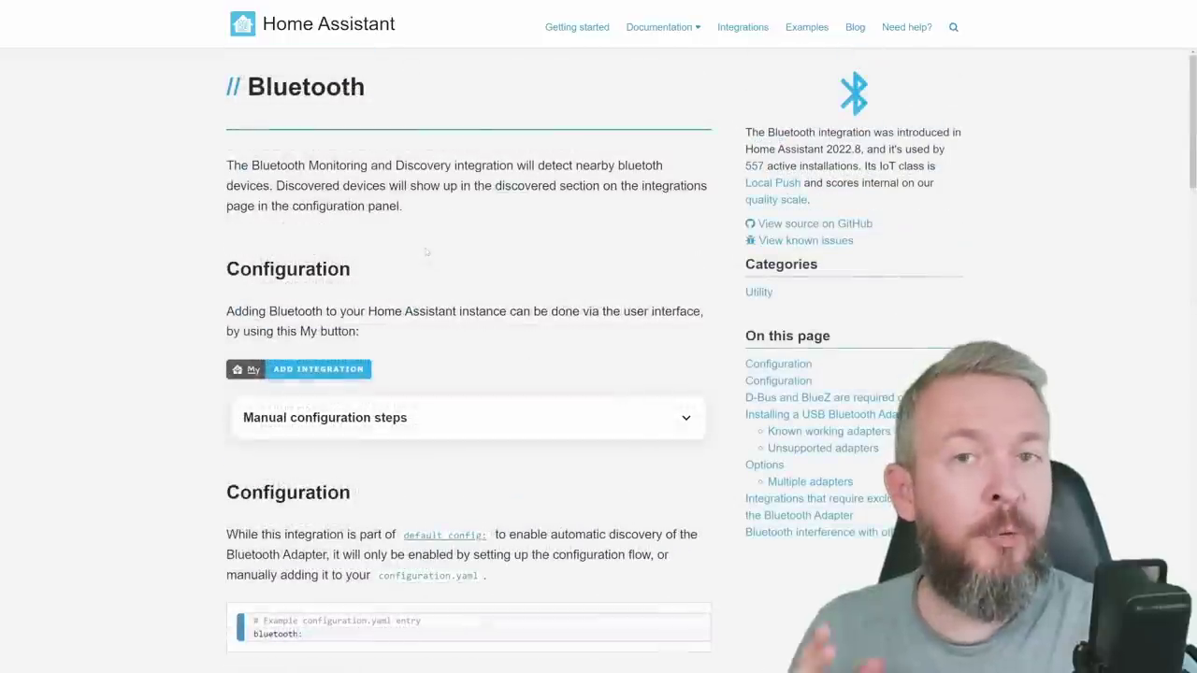
{"action": "scroll", "coordinate": [426, 251], "scroll_direction": "down", "scroll_amount": 12}
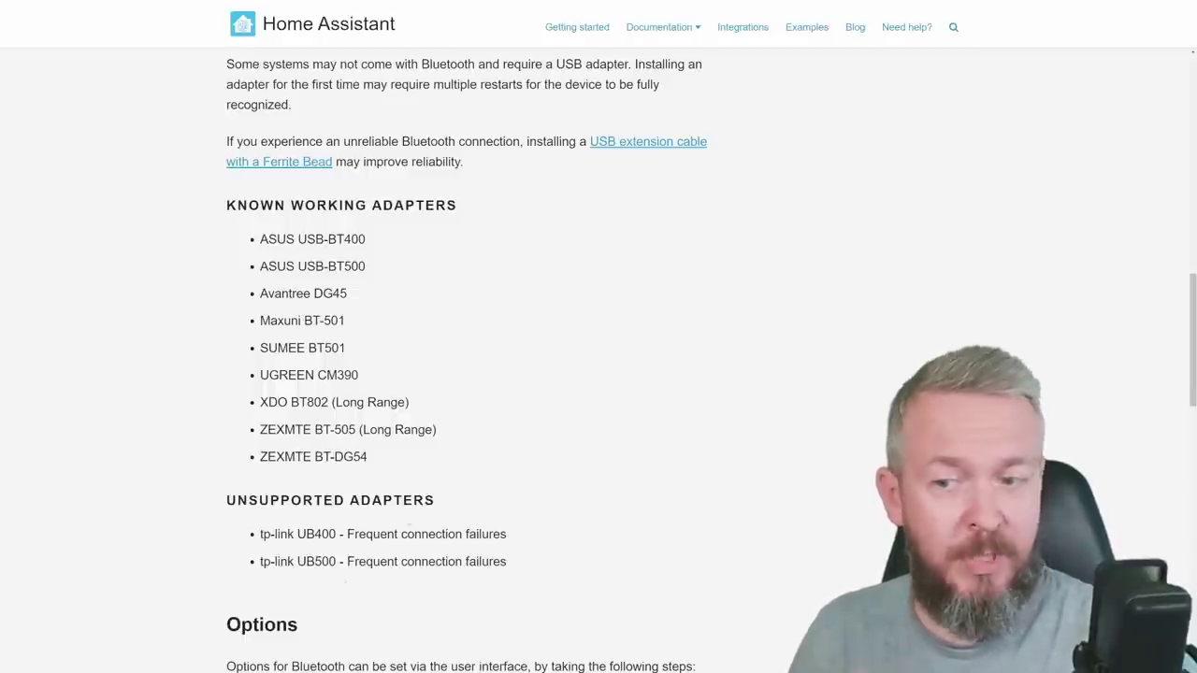
{"action": "left_click_drag", "start_coordinate": [337, 533], "coordinate": [259, 534]}
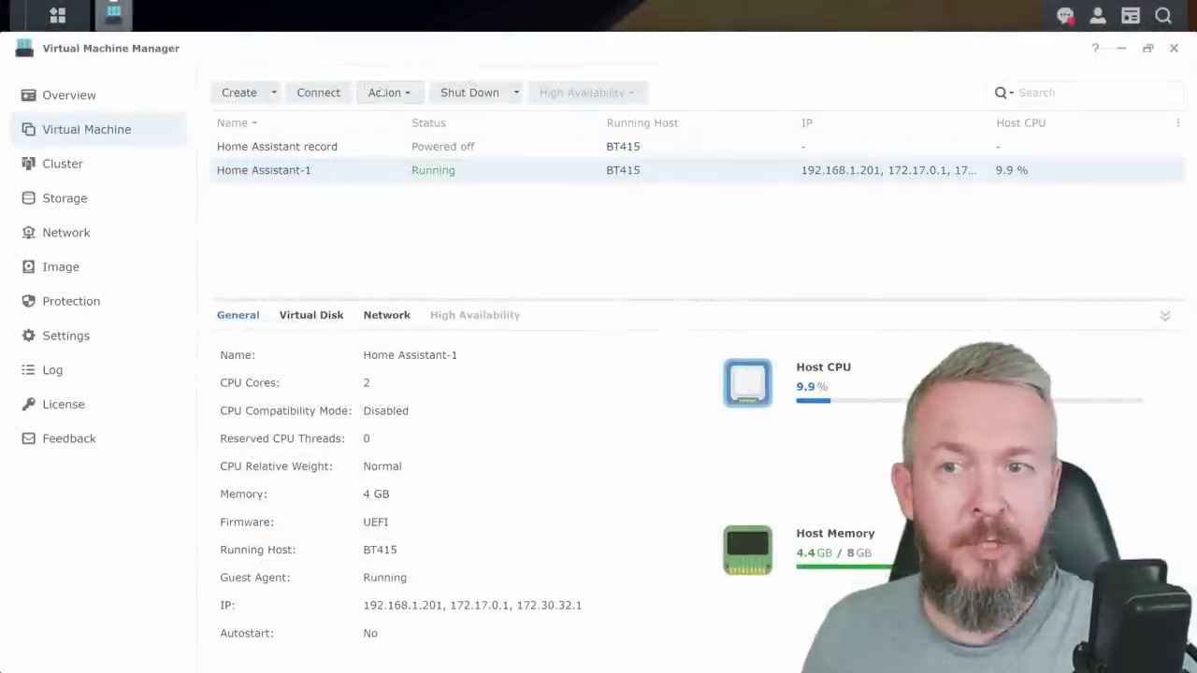
In Virtual Machine Manager, add the Cambridge Silicon Radio Bluetooth Dongle (HCI mode) as another USB device of the Home Assistant-1 virtual machine
{"action": "left_click", "coordinate": [392, 94]}
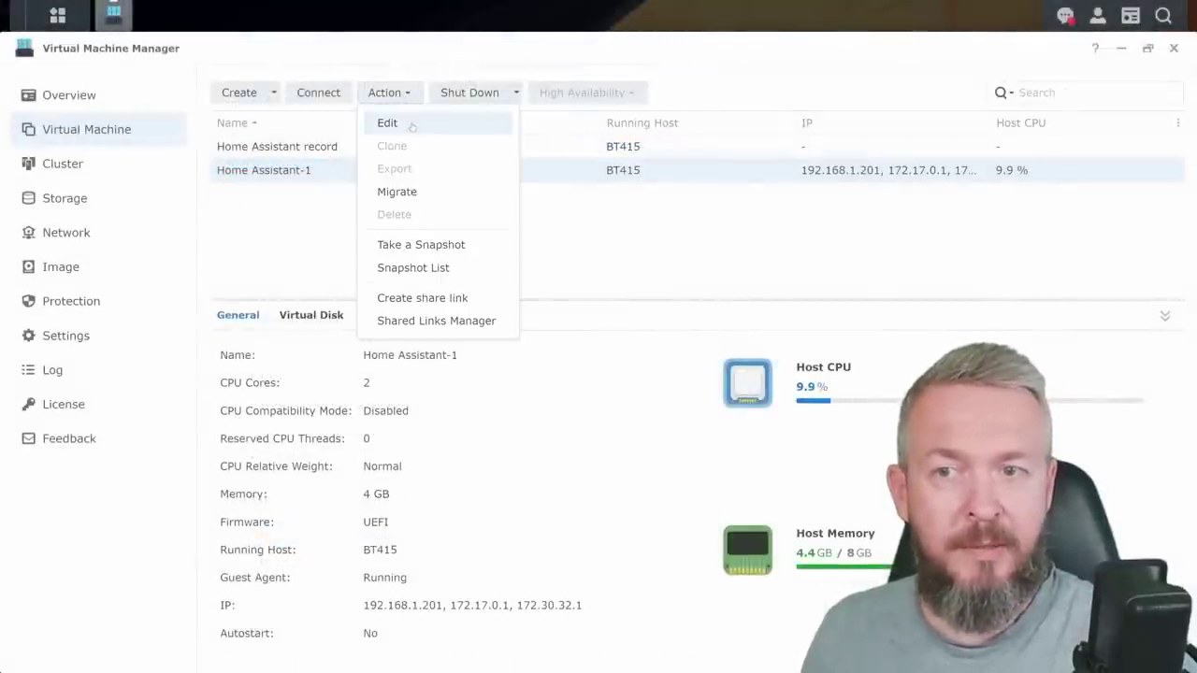
{"action": "left_click", "coordinate": [412, 126]}
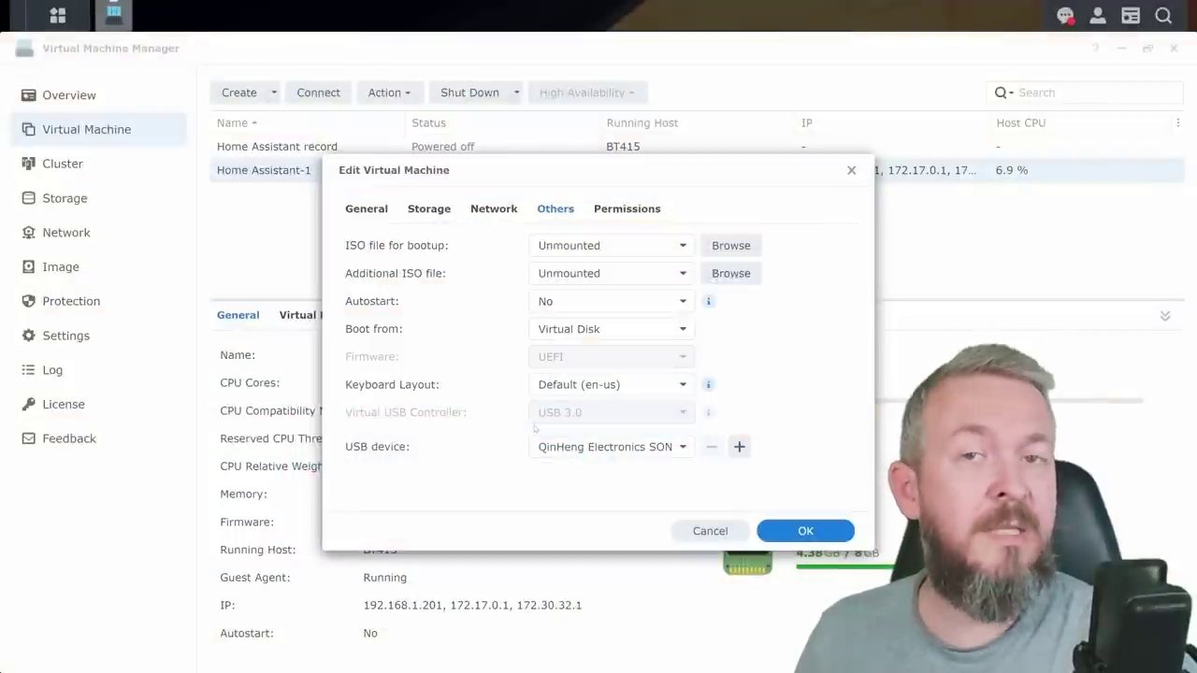
{"action": "left_click", "coordinate": [738, 446]}
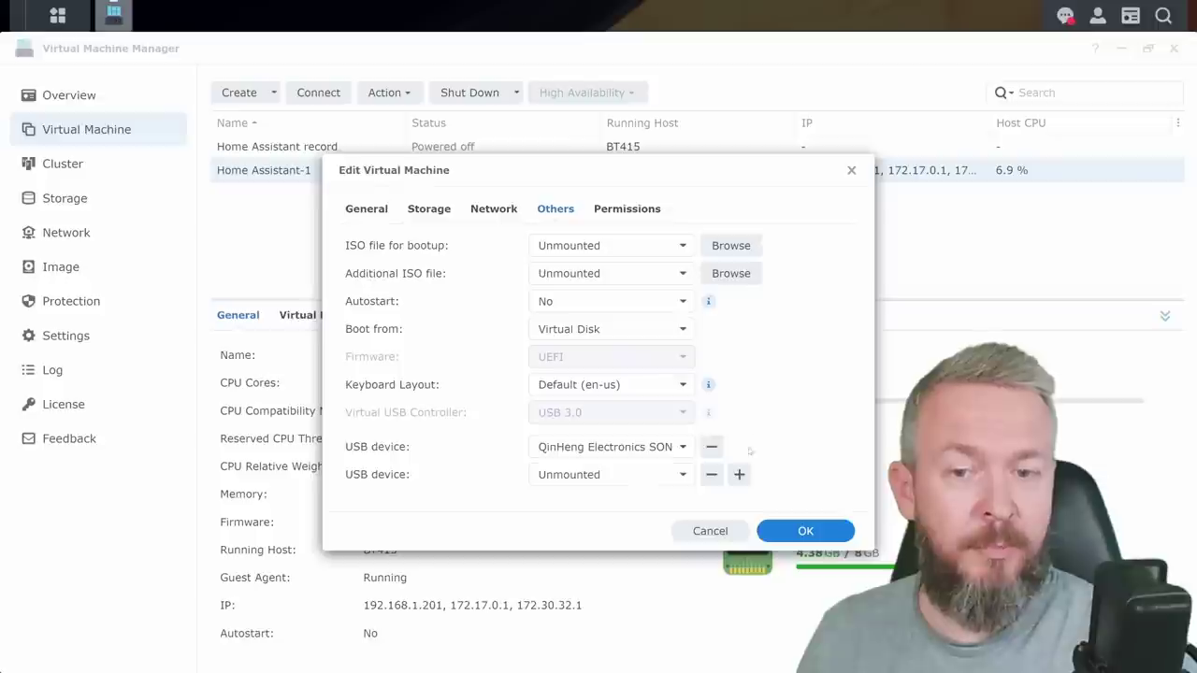
{"action": "left_click", "coordinate": [673, 478]}
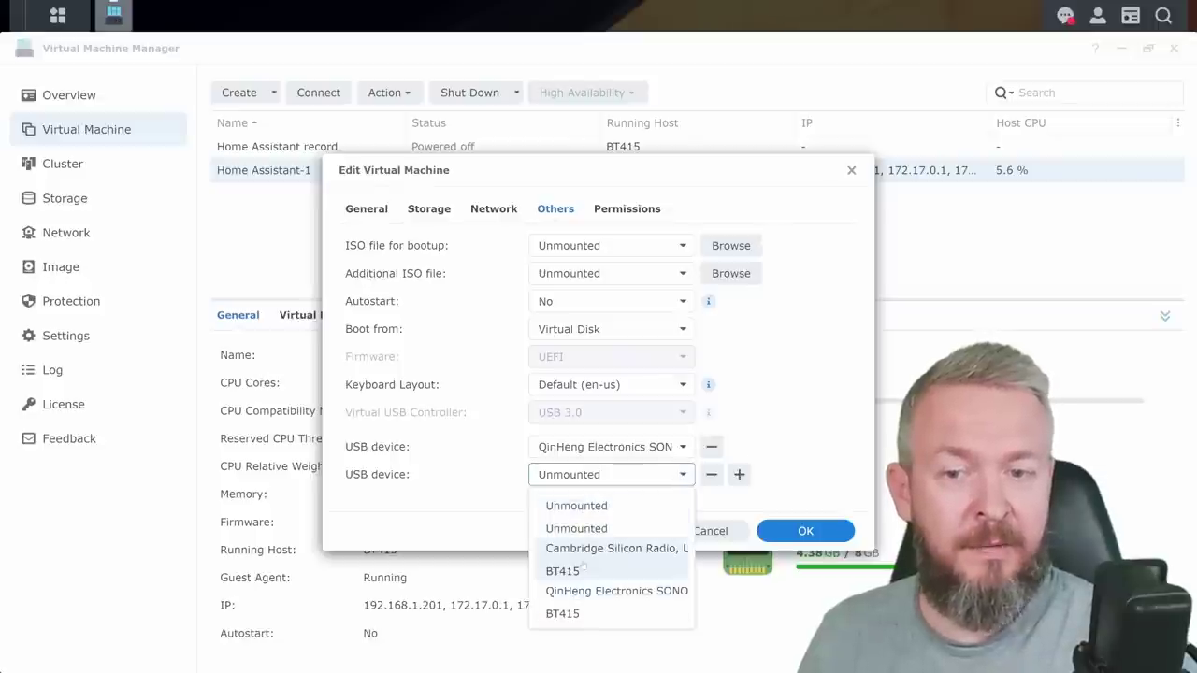
{"action": "left_click", "coordinate": [581, 558]}
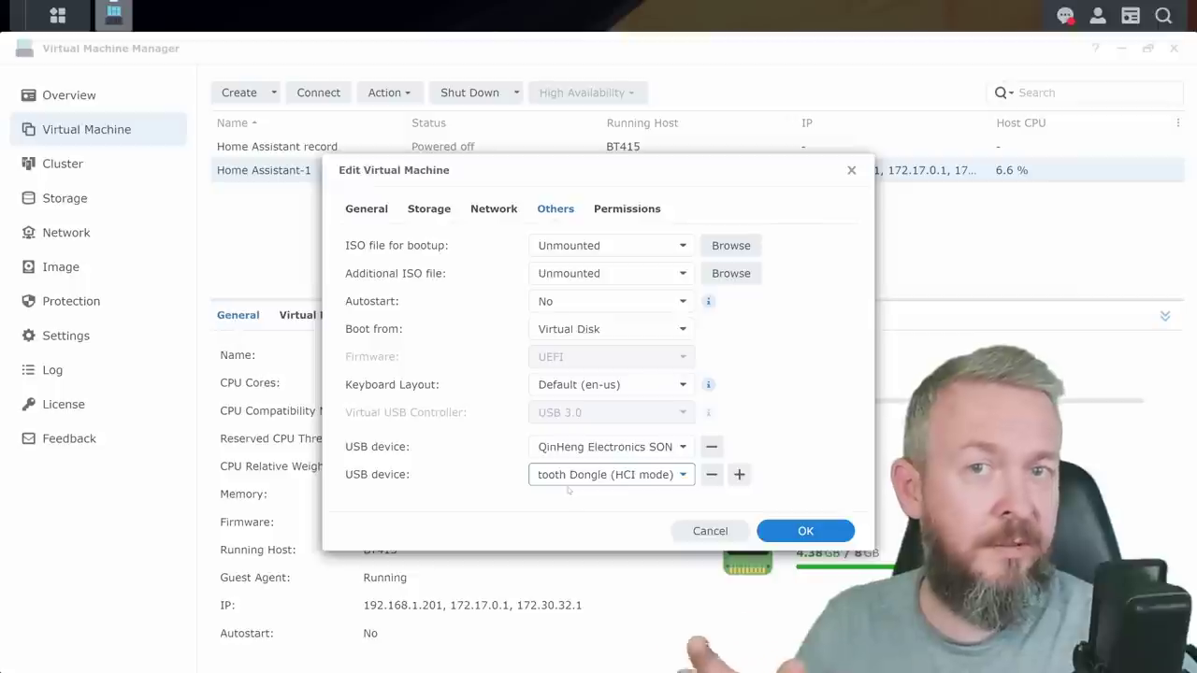
{"action": "left_click", "coordinate": [823, 533]}
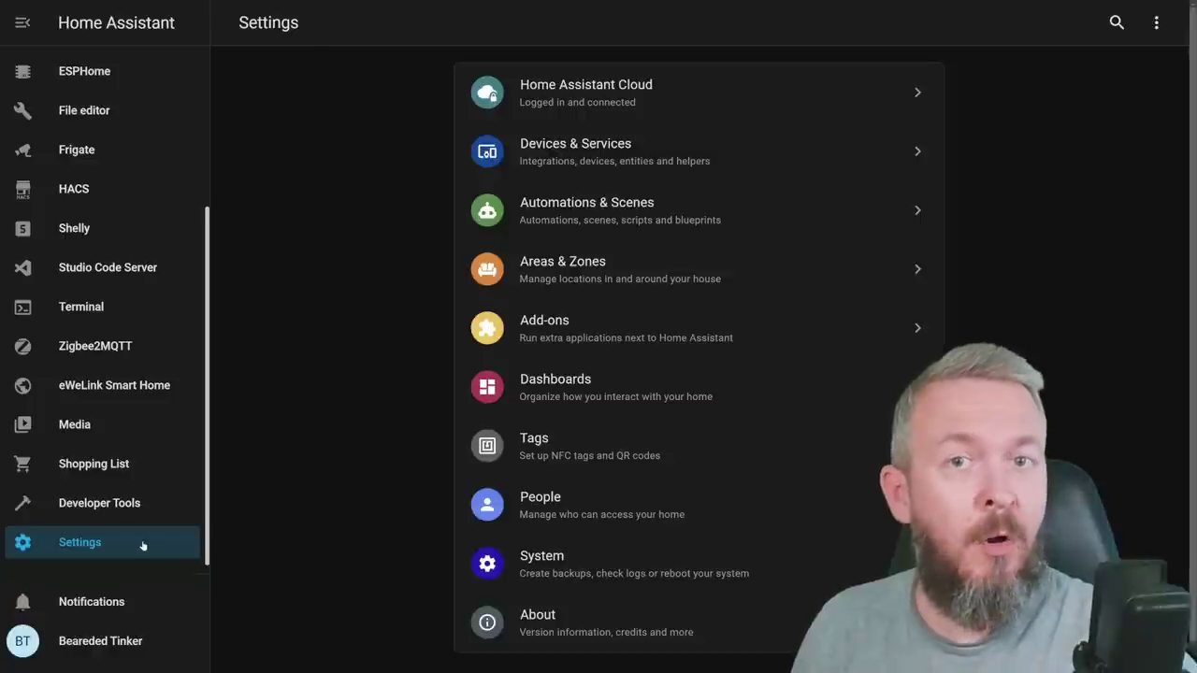
In Home Assistant, add the Bluetooth integration under Devices & Services
{"action": "left_click", "coordinate": [539, 169]}
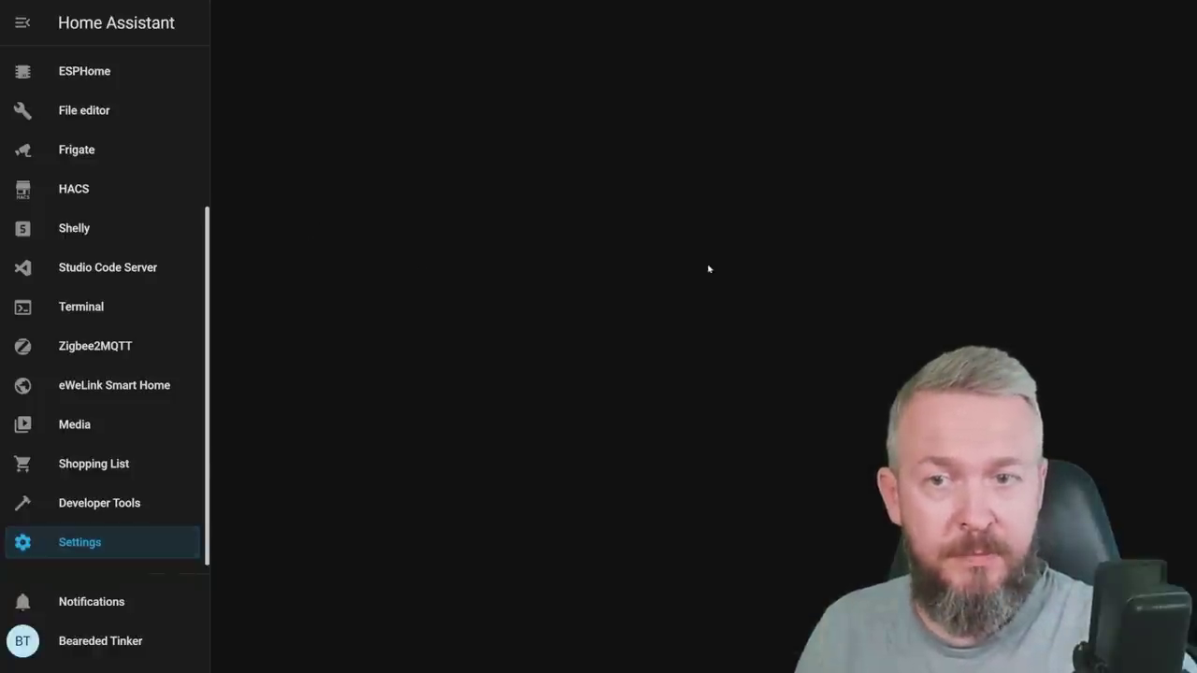
{"action": "left_click", "coordinate": [1112, 641]}
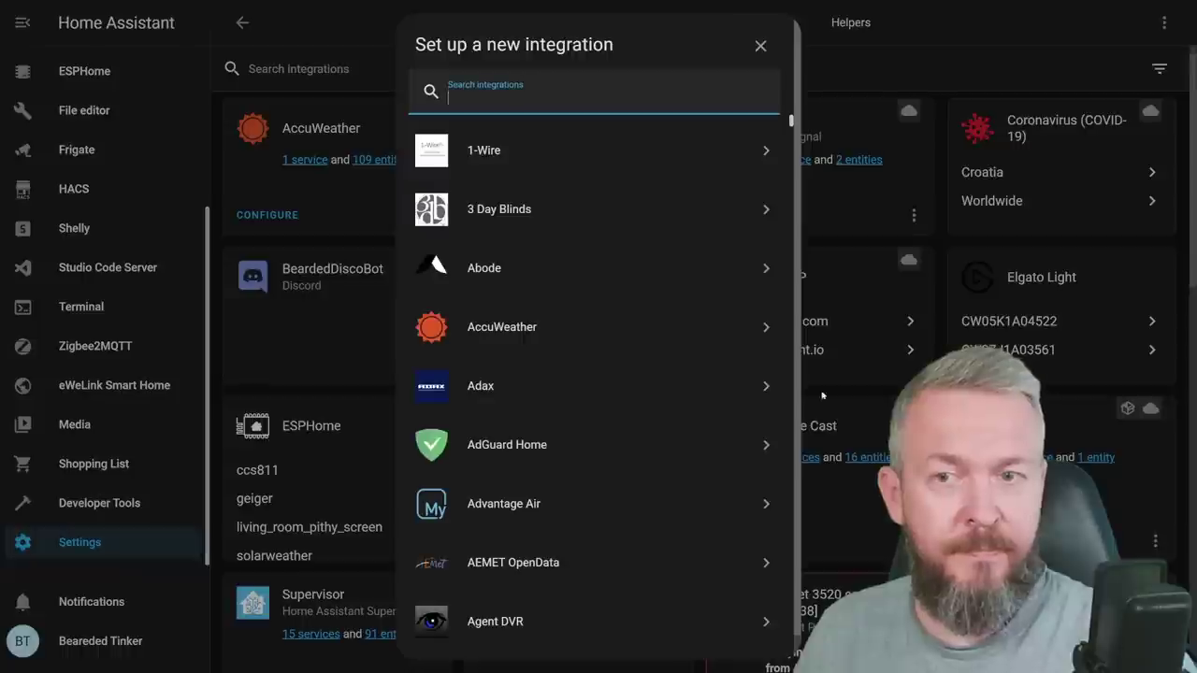
{"action": "type", "text": "b"}
{"action": "left_click", "coordinate": [490, 145]}
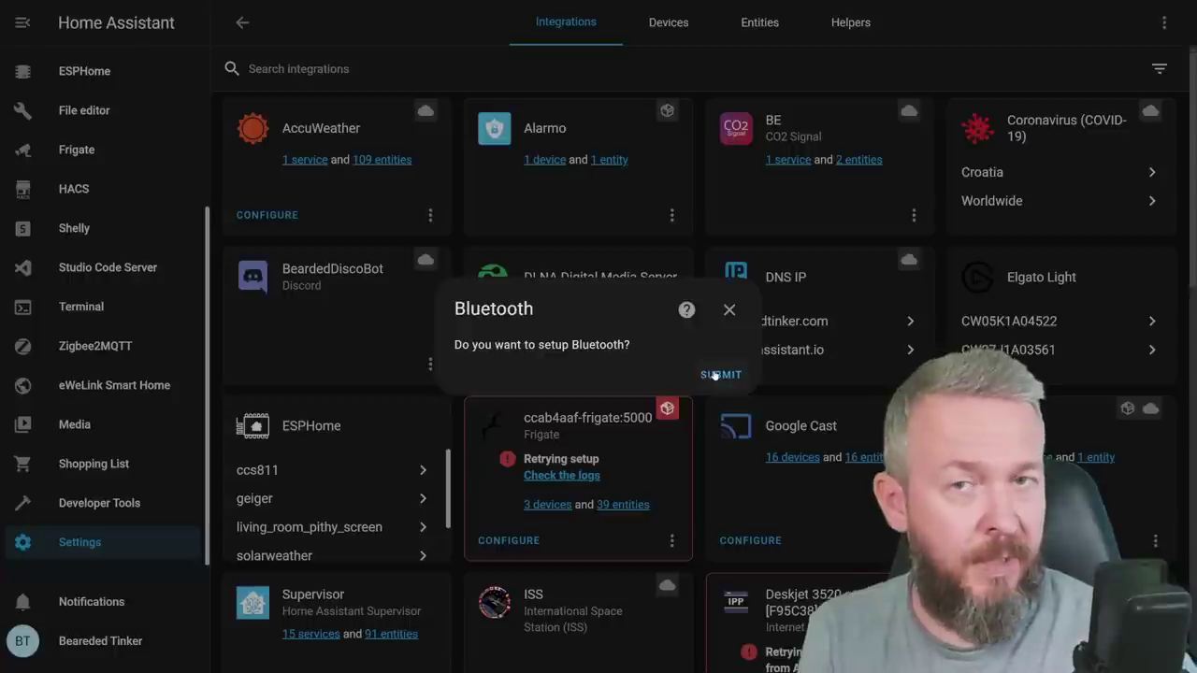
{"action": "left_click", "coordinate": [714, 374]}
{"action": "left_click", "coordinate": [722, 375]}
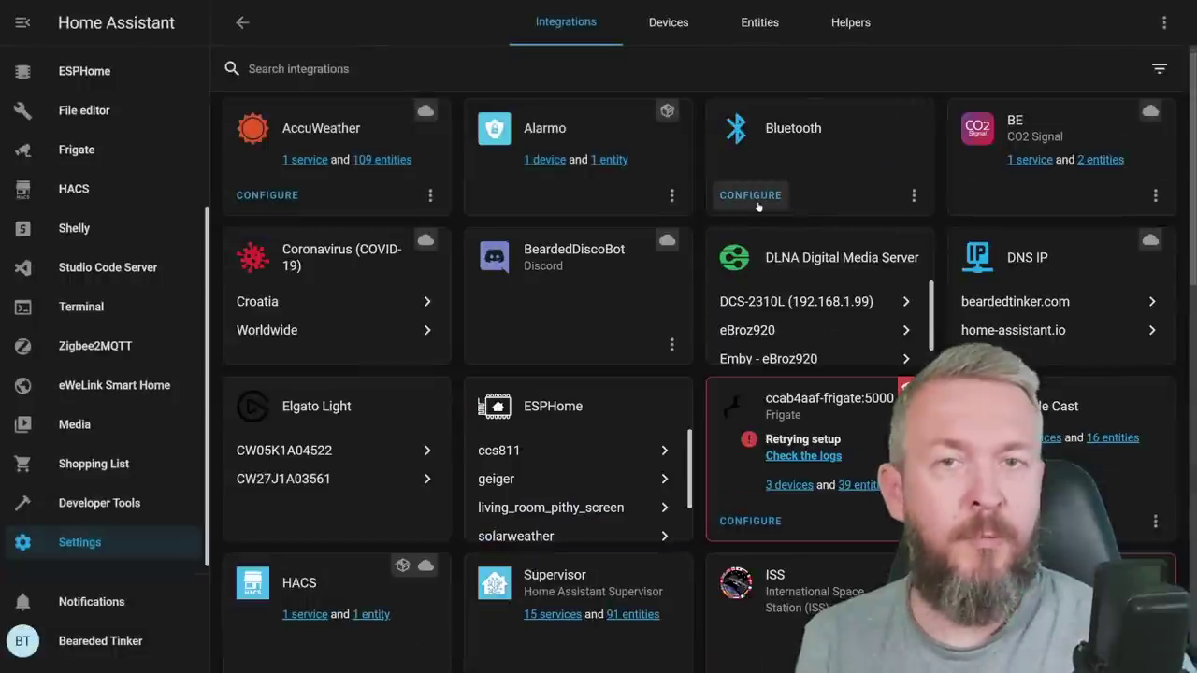
Configure the Bluetooth integration to use the hci0 adapter for scanning
{"action": "left_click", "coordinate": [754, 197]}
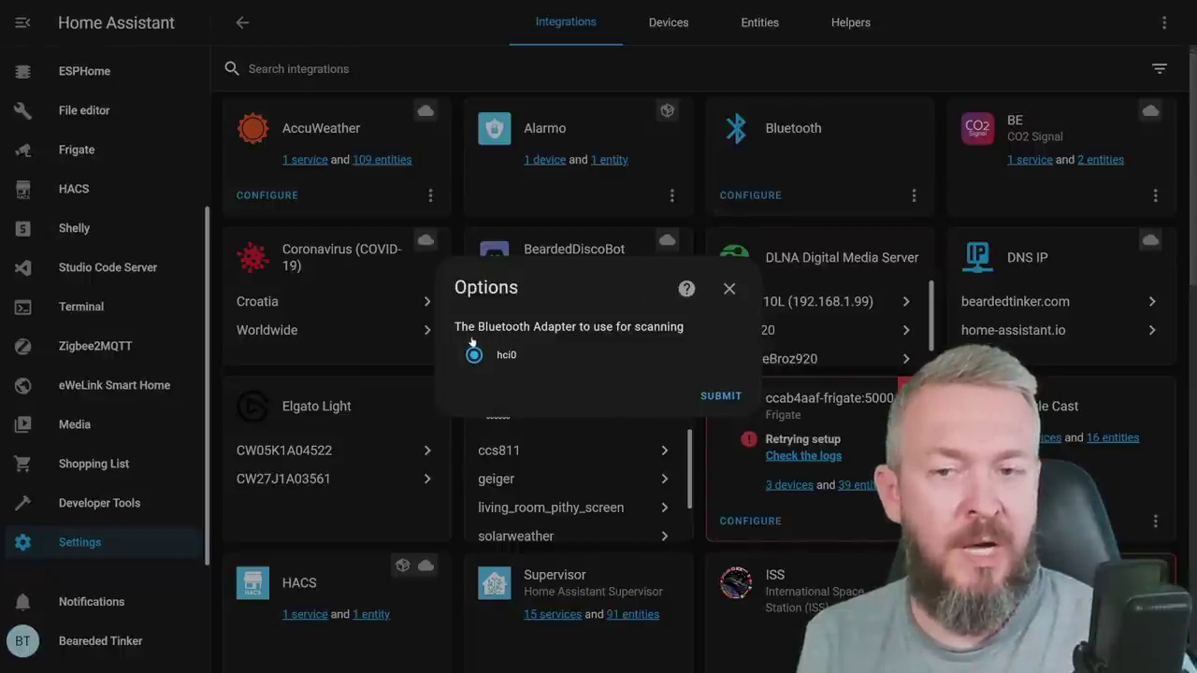
{"action": "key", "text": "Return"}
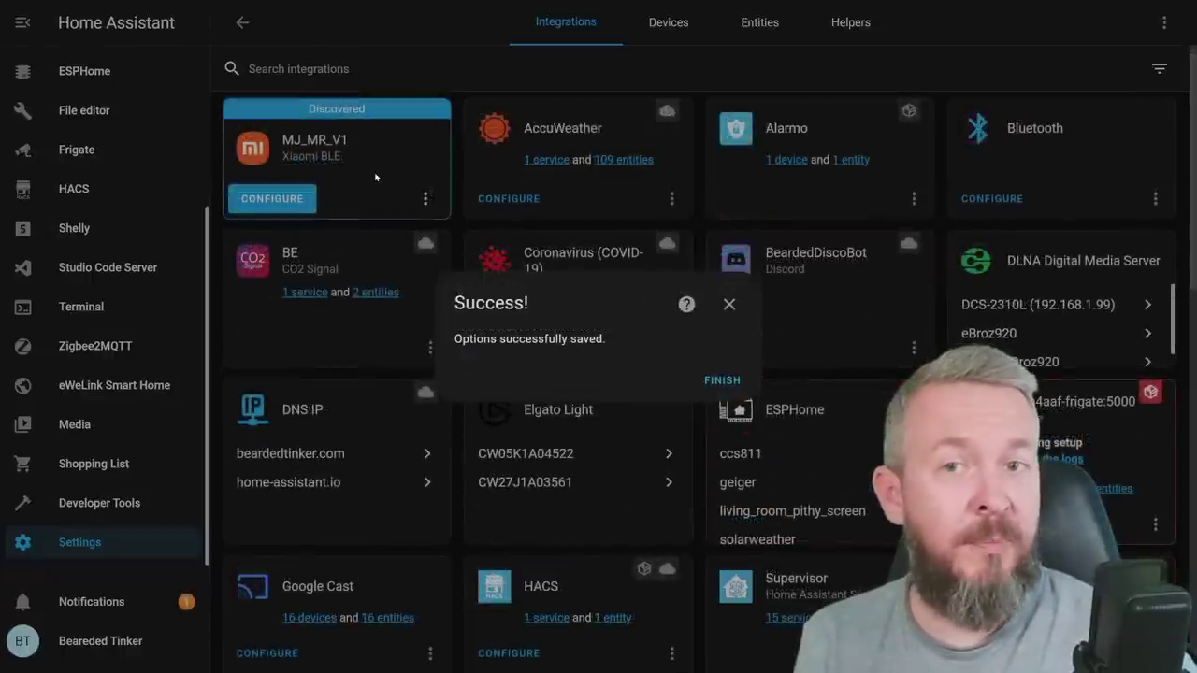
{"action": "left_click", "coordinate": [720, 379]}
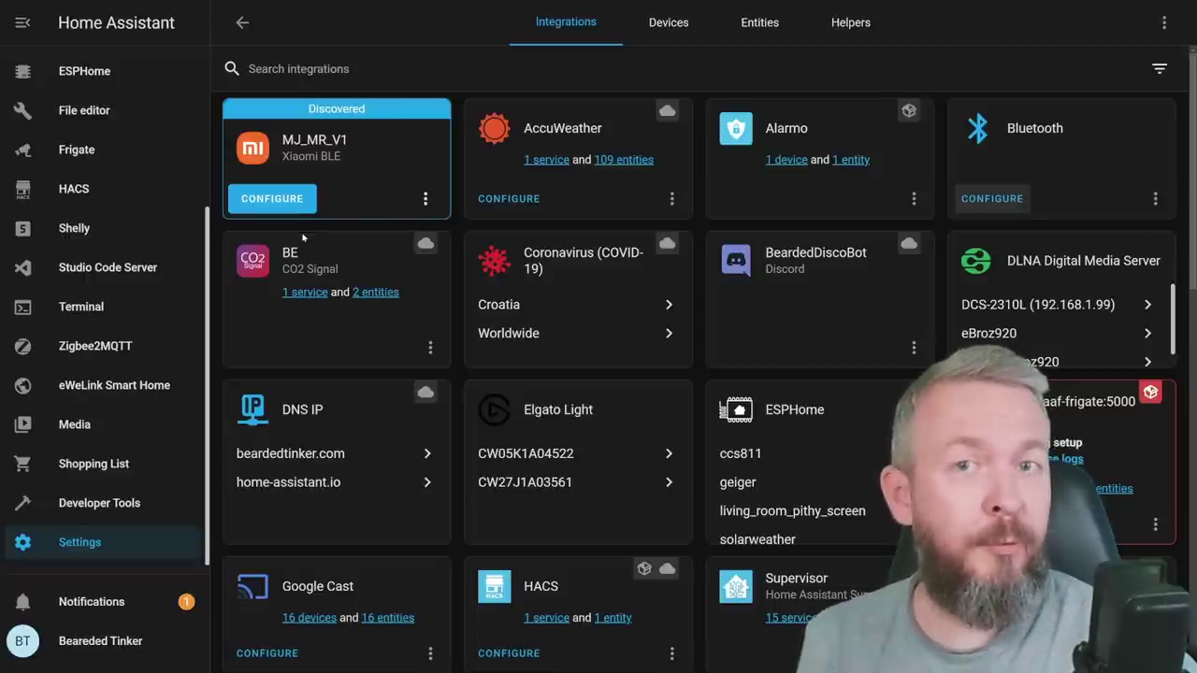
Set up the discovered Xiaomi BLE device MJ_MR_V1 and assign it to the Loft area
{"action": "left_click", "coordinate": [272, 200]}
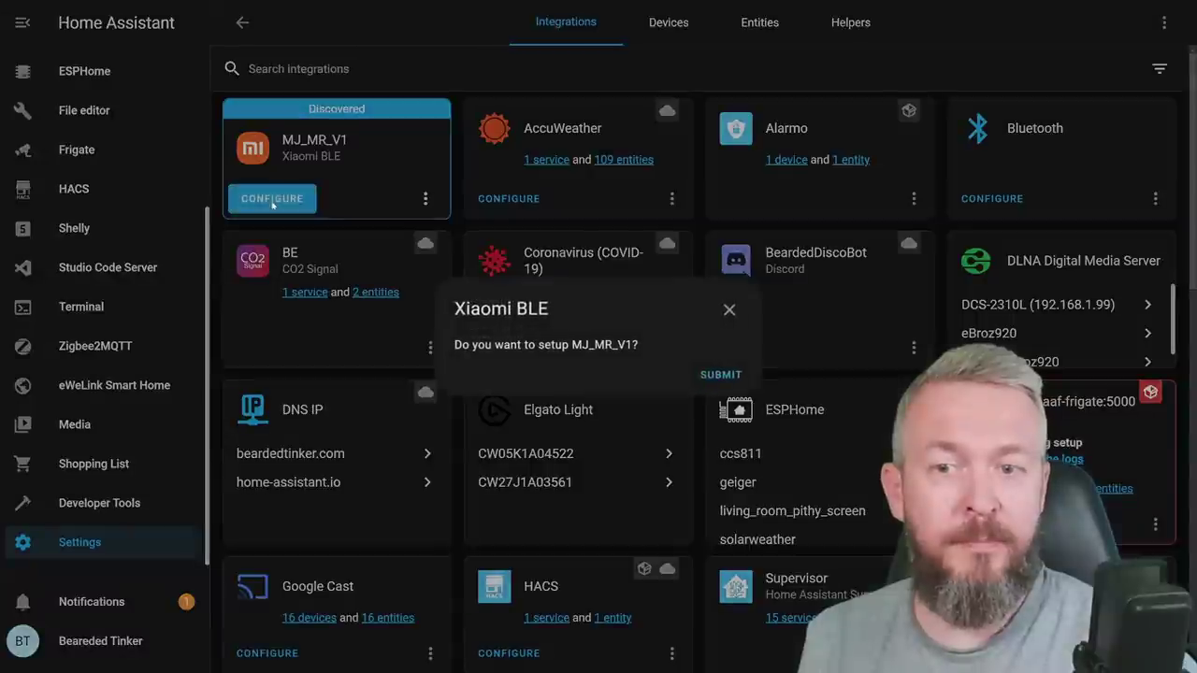
{"action": "left_click", "coordinate": [721, 374]}
{"action": "left_click", "coordinate": [620, 384]}
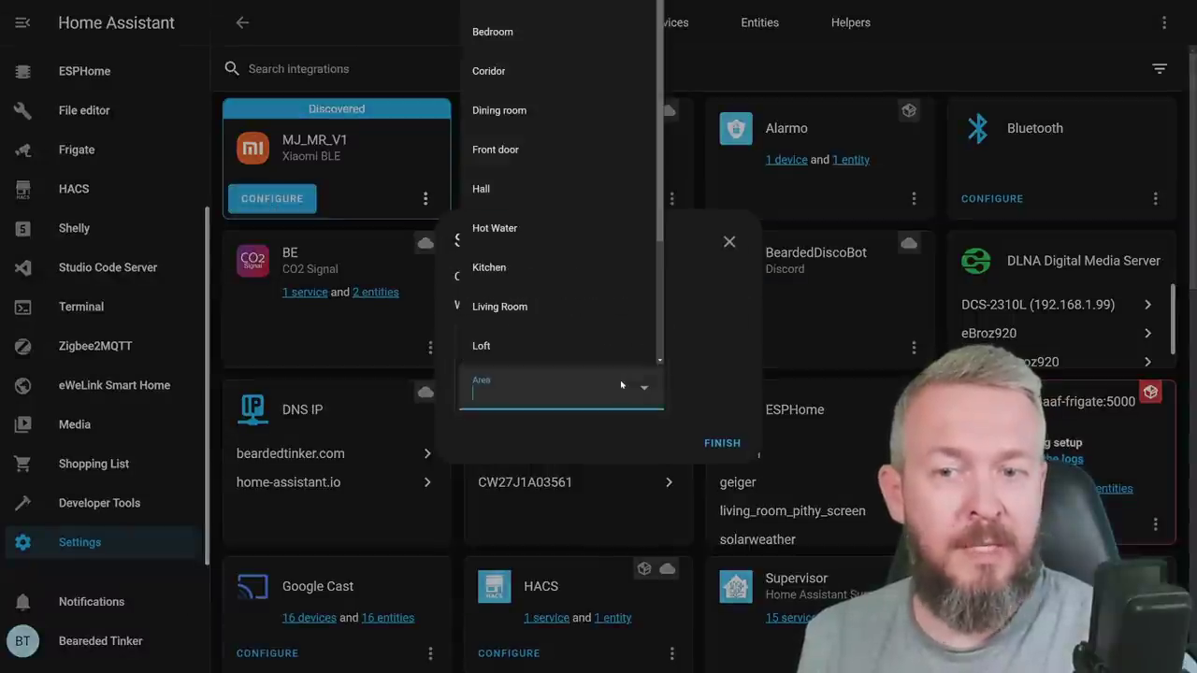
{"action": "left_click", "coordinate": [505, 346]}
{"action": "left_click", "coordinate": [722, 442]}
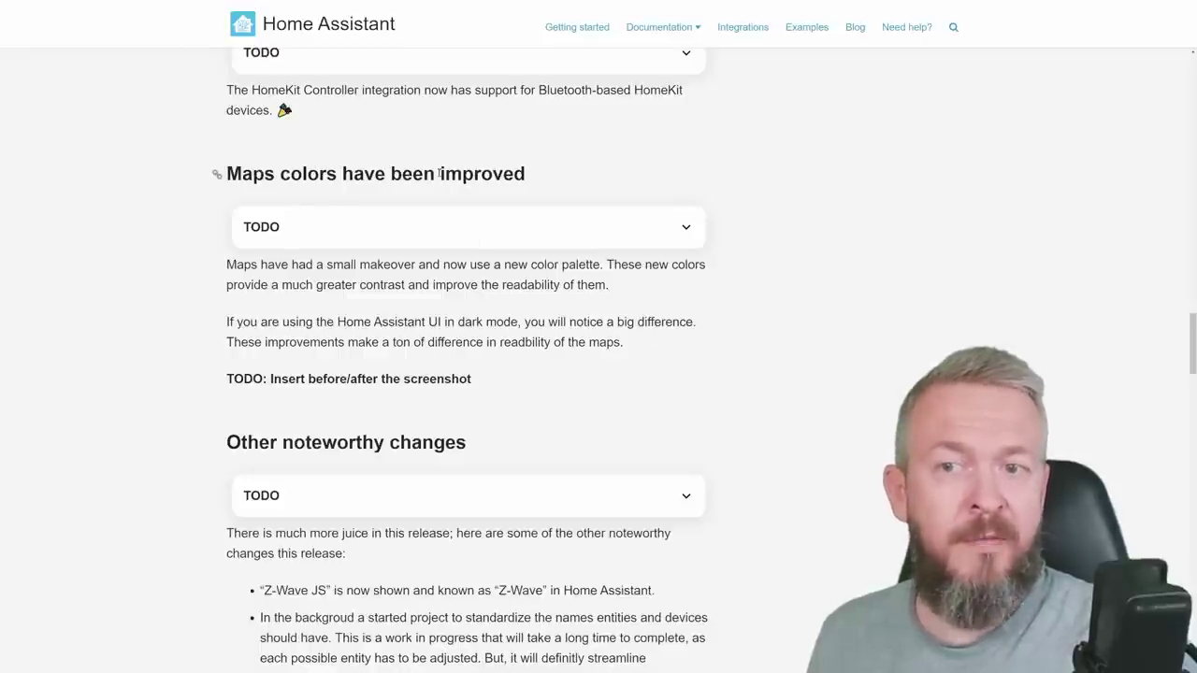
Review the release notes' other noteworthy changes, new integrations and list of breaking changes
{"action": "scroll", "coordinate": [542, 321], "scroll_direction": "down", "scroll_amount": 4}
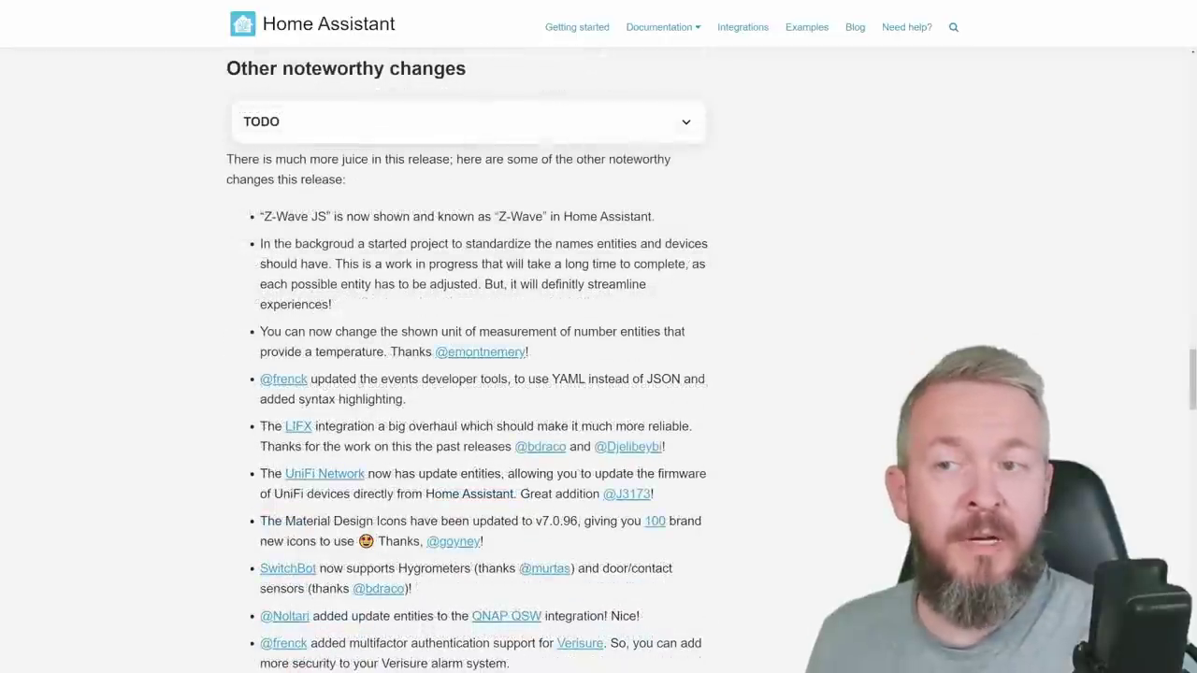
{"action": "scroll", "coordinate": [541, 260], "scroll_direction": "down", "scroll_amount": 2}
{"action": "scroll", "coordinate": [541, 260], "scroll_direction": "down", "scroll_amount": 5}
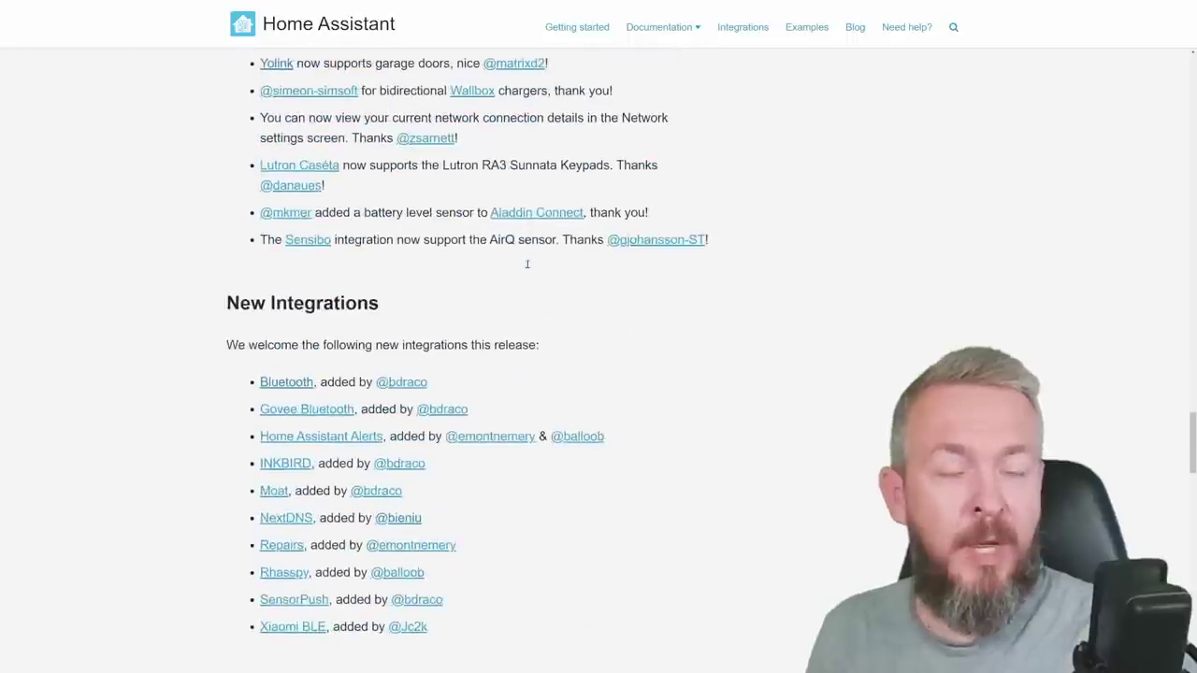
{"action": "scroll", "coordinate": [529, 266], "scroll_direction": "down", "scroll_amount": 1}
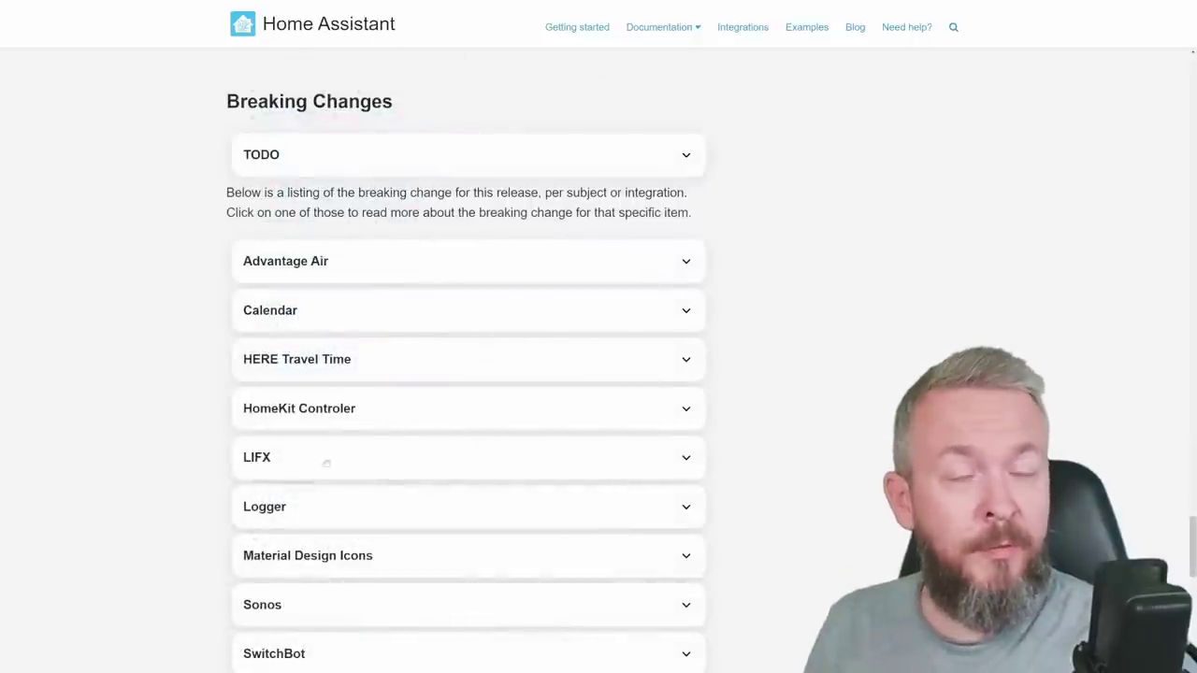
{"action": "scroll", "coordinate": [391, 421], "scroll_direction": "down", "scroll_amount": 3}
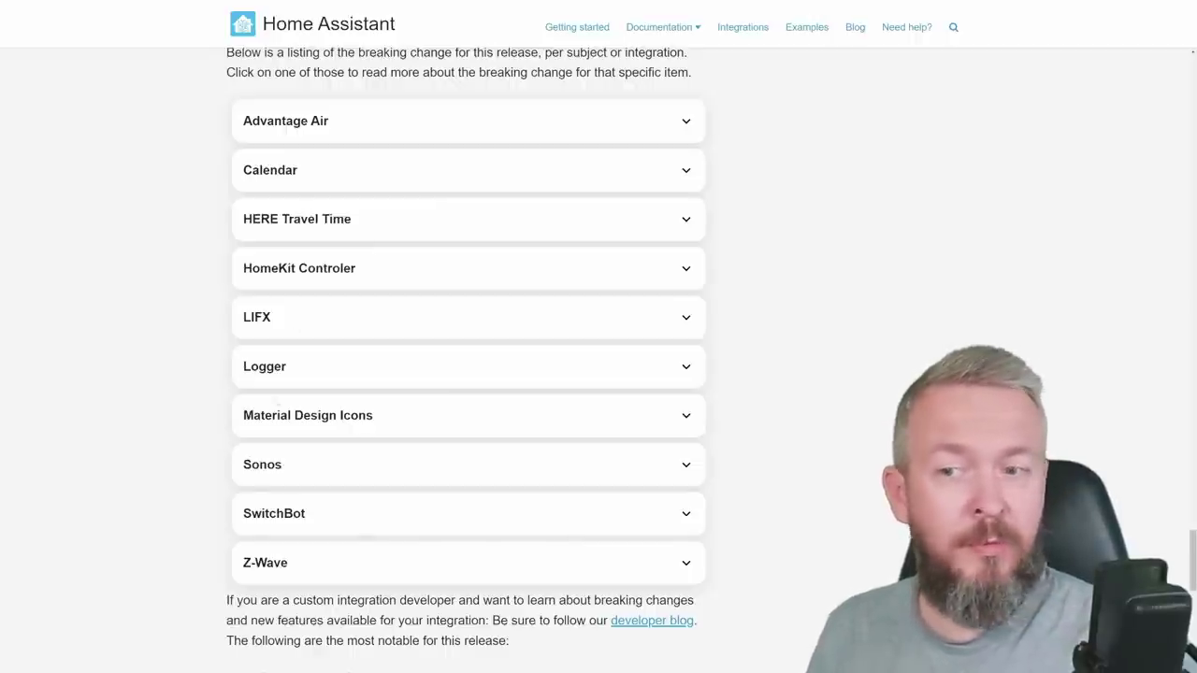
Expand the Material Design Icons breaking change and examine the removed and renamed icons
{"action": "left_click", "coordinate": [301, 421]}
{"action": "scroll", "coordinate": [407, 131], "scroll_direction": "down", "scroll_amount": 5}
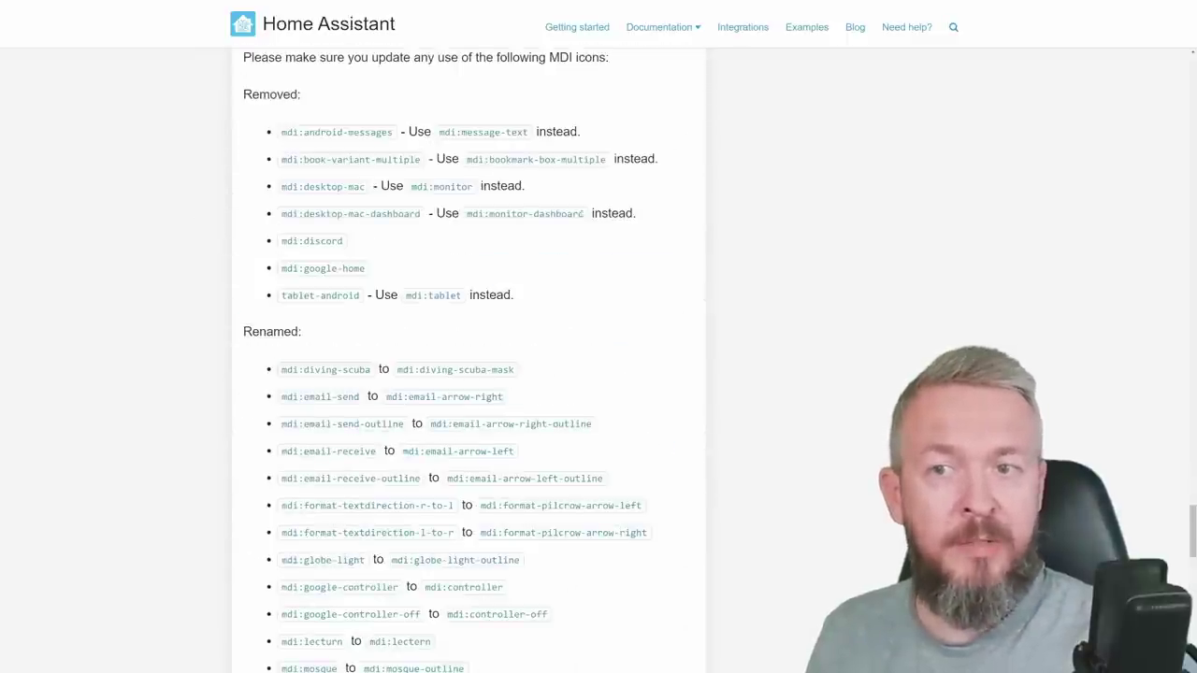
{"action": "scroll", "coordinate": [453, 448], "scroll_direction": "down", "scroll_amount": 2}
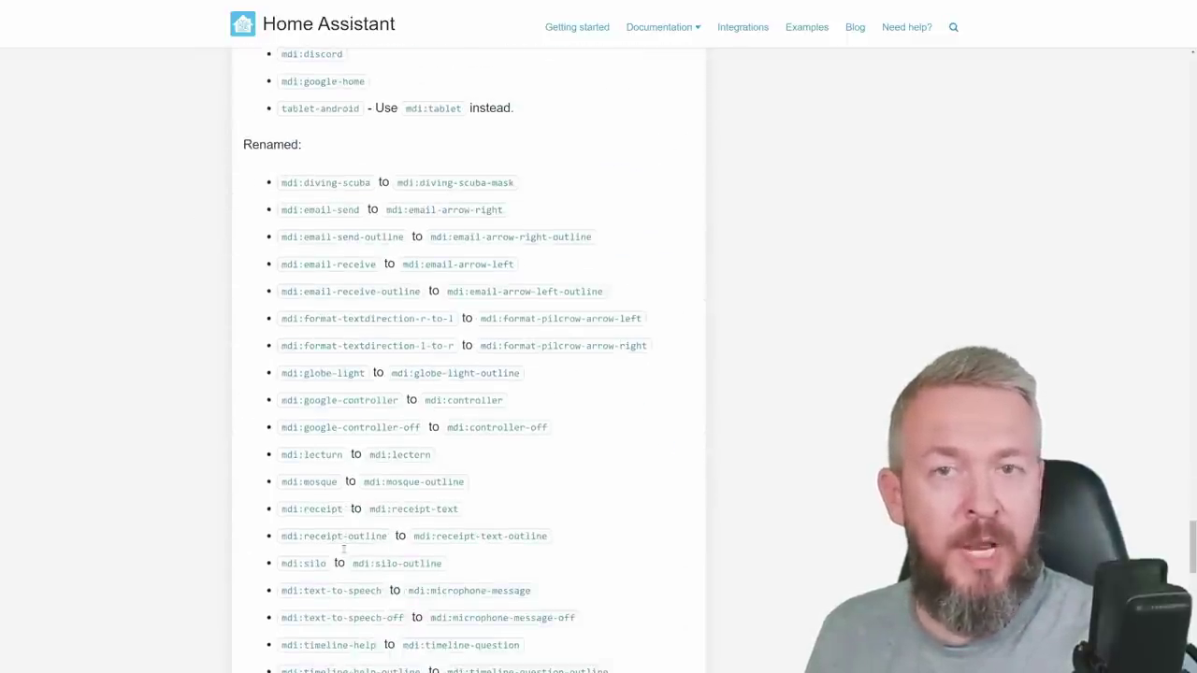
{"action": "scroll", "coordinate": [408, 319], "scroll_direction": "down", "scroll_amount": 3}
{"action": "scroll", "coordinate": [408, 319], "scroll_direction": "up", "scroll_amount": 2}
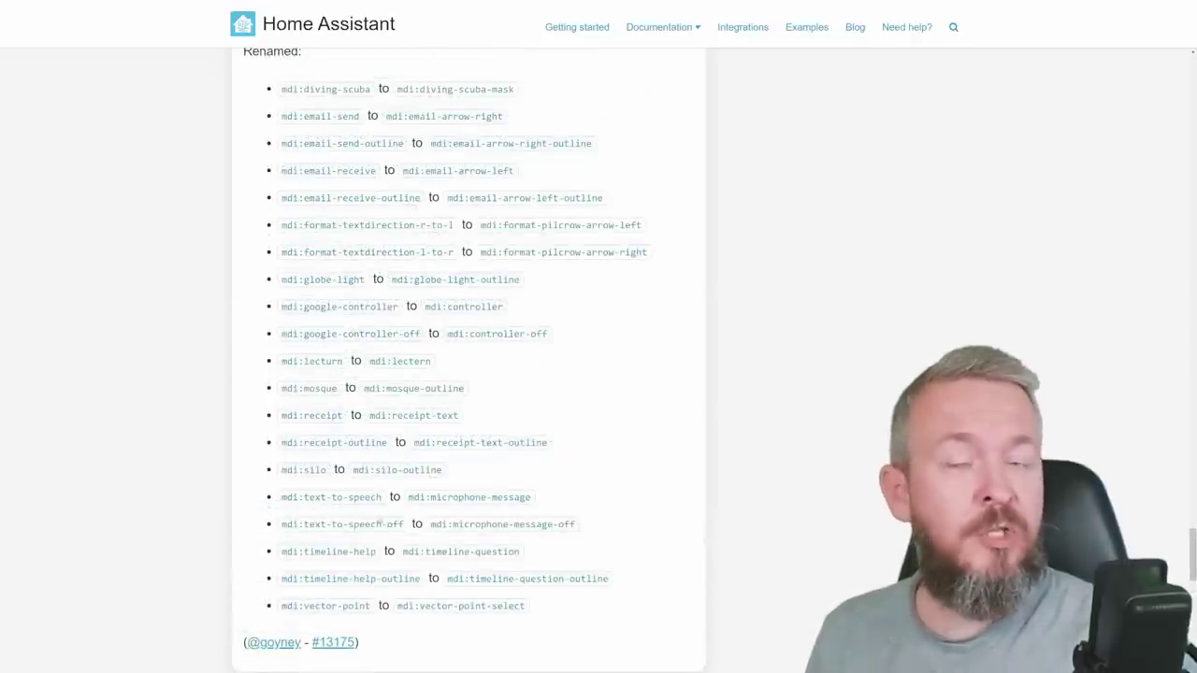
{"action": "scroll", "coordinate": [490, 370], "scroll_direction": "up", "scroll_amount": 4}
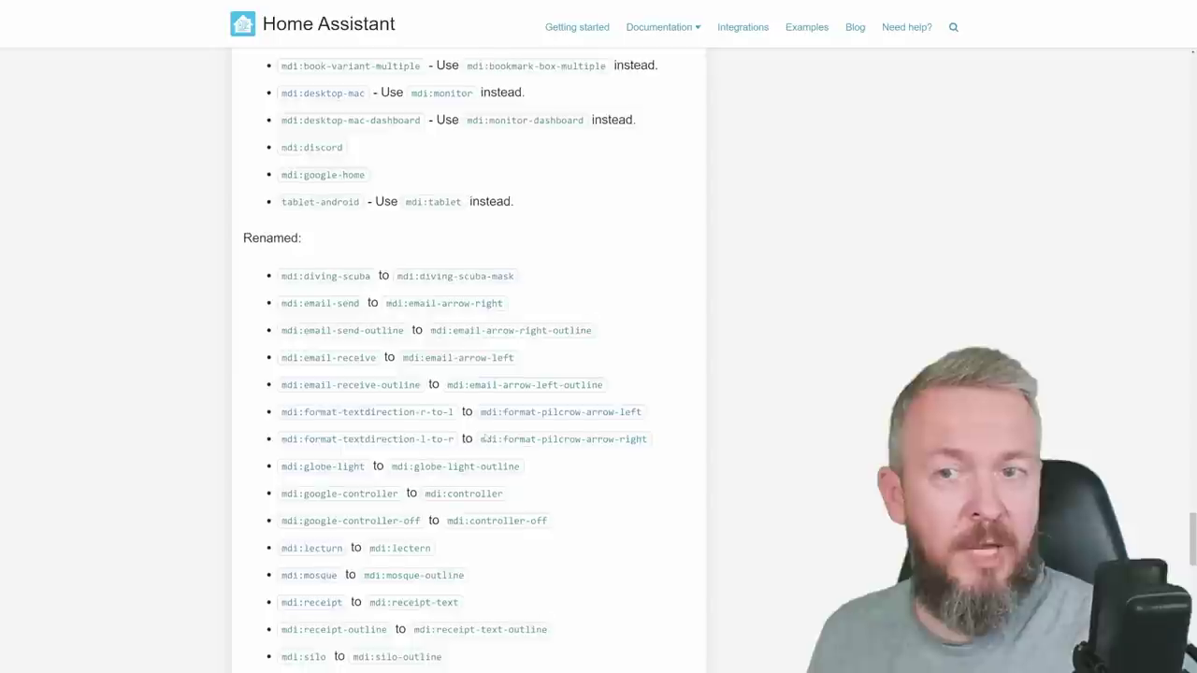